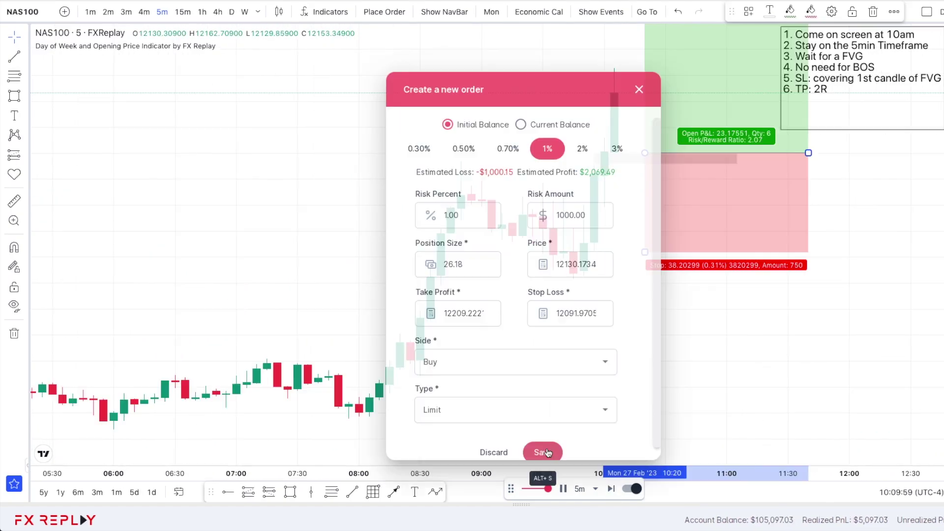
- Step the NAS100 replay forward a few candles, adjusting the chart view
{"action": "left_click", "coordinate": [544, 449]}
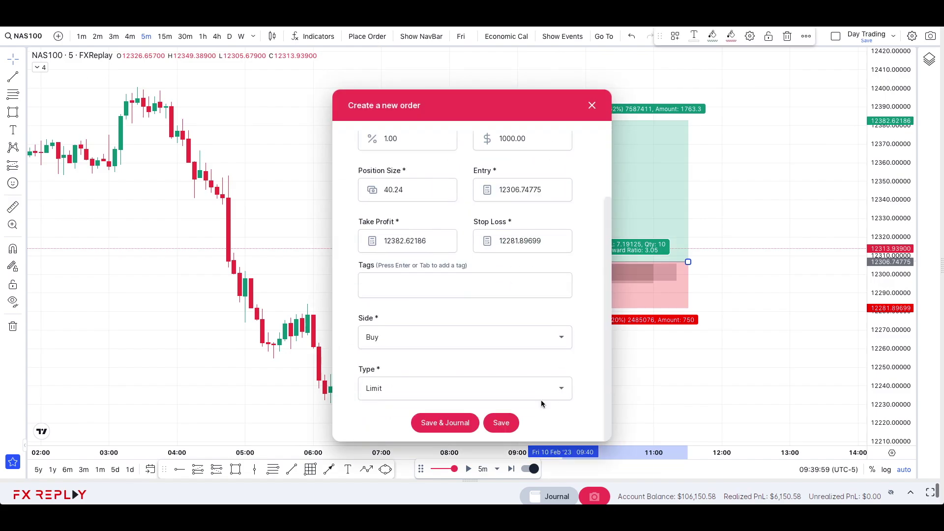
{"action": "left_click", "coordinate": [501, 421]}
{"action": "left_click", "coordinate": [511, 469]}
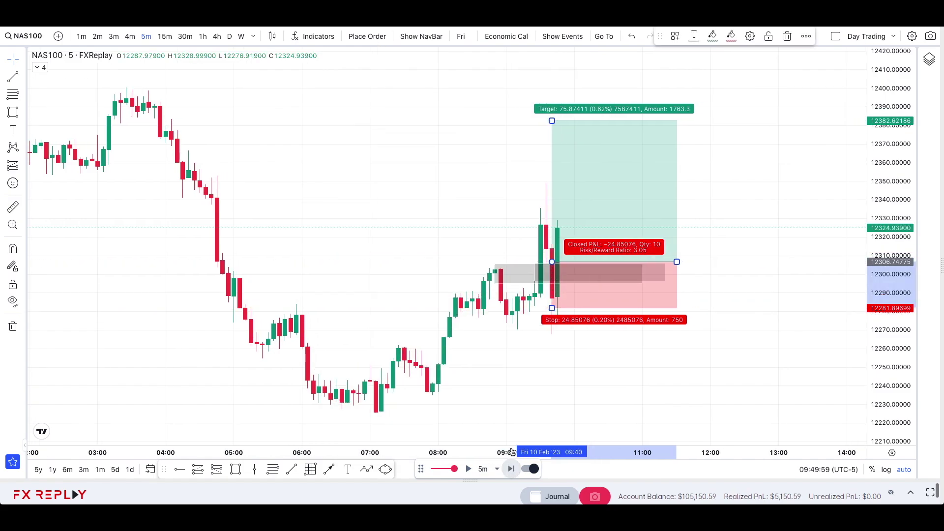
{"action": "scroll", "coordinate": [418, 290], "scroll_direction": "up", "scroll_amount": 2}
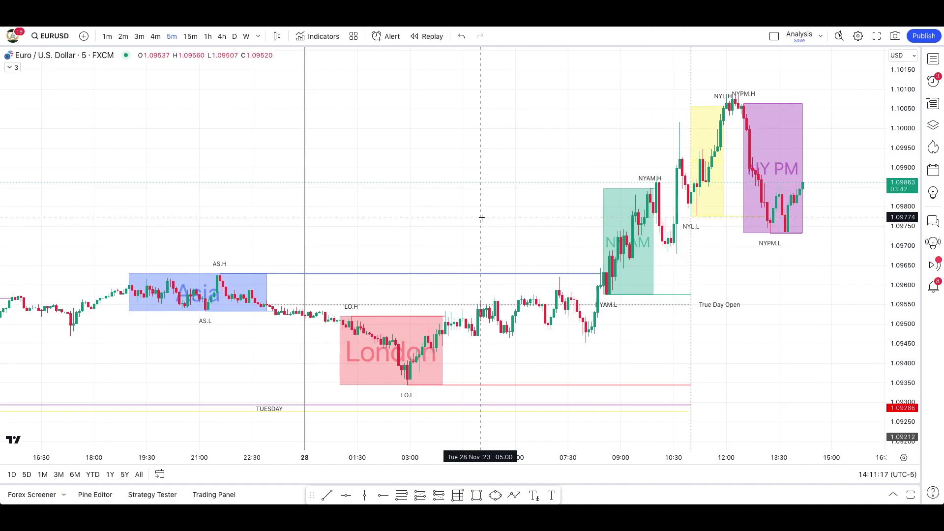
{"action": "scroll", "coordinate": [480, 215], "scroll_direction": "left", "scroll_amount": 3}
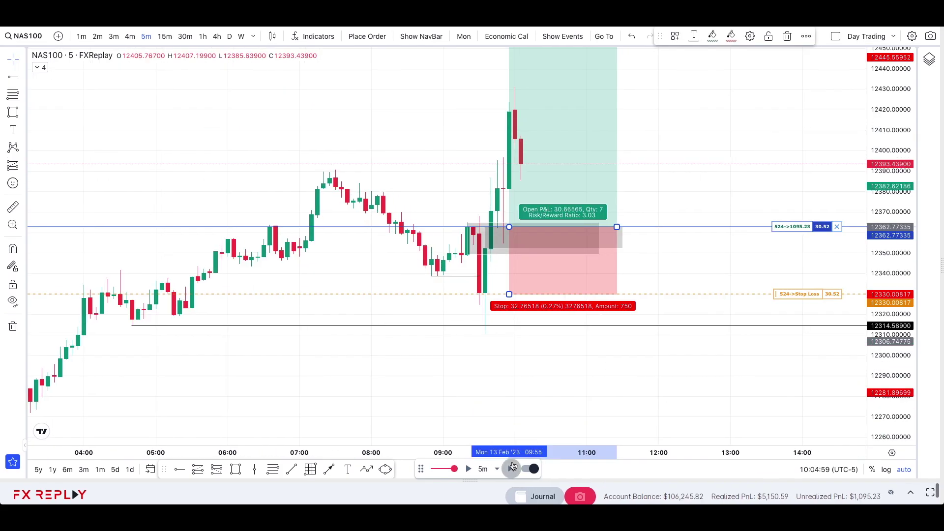
- Keep stepping the replay until the long trade hits its target, then open the indicator search
{"action": "left_click", "coordinate": [511, 468]}
{"action": "left_click", "coordinate": [511, 467]}
{"action": "left_click", "coordinate": [510, 468]}
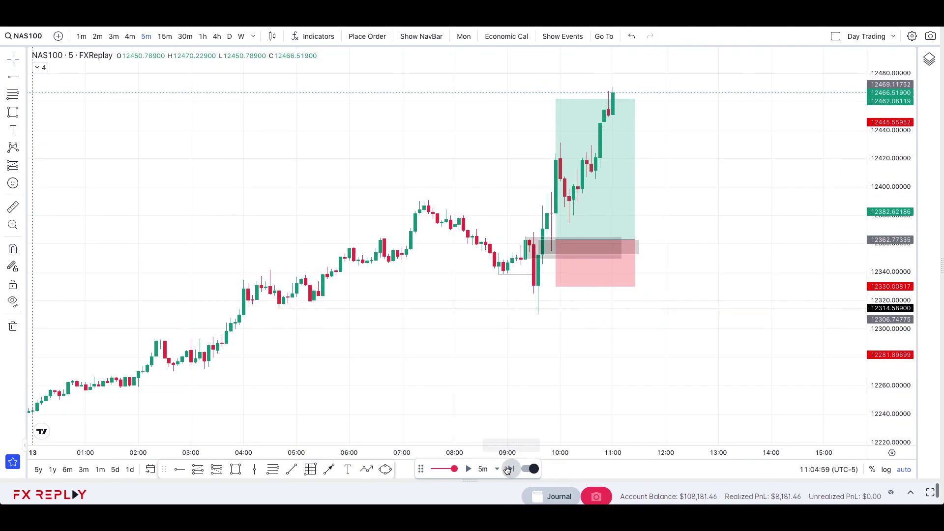
{"action": "left_click", "coordinate": [509, 468]}
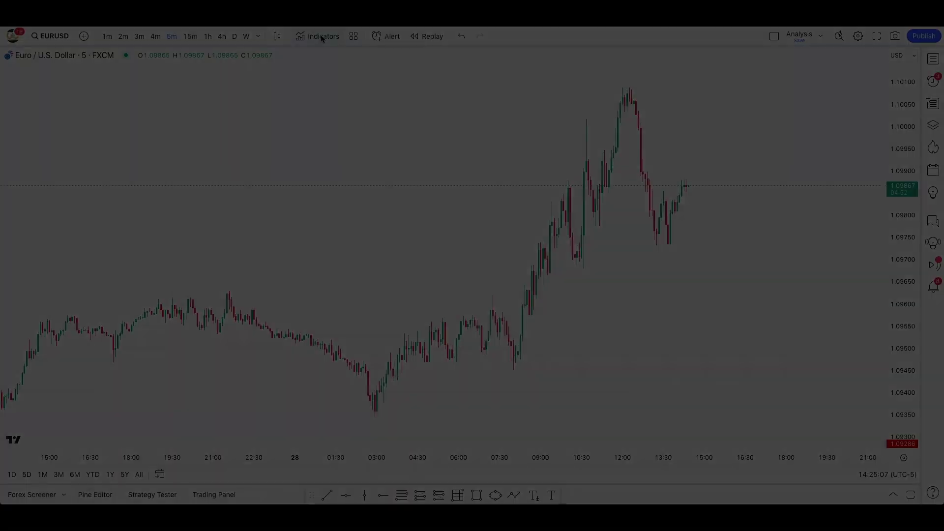
{"action": "left_click", "coordinate": [317, 36]}
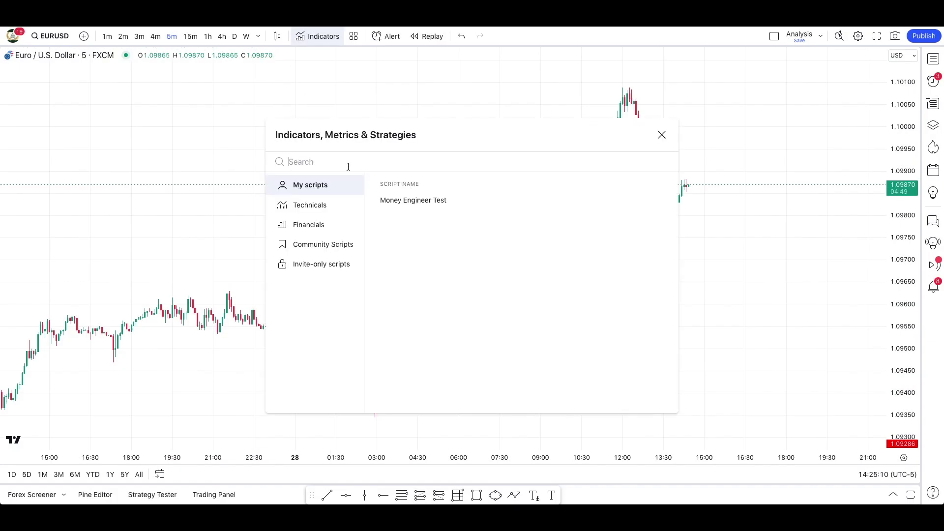
- Search 'ict killzone', add ICT Killzones & Pivots [TFO] to the EURUSD chart, and open its settings
{"action": "type", "text": "ict kill"}
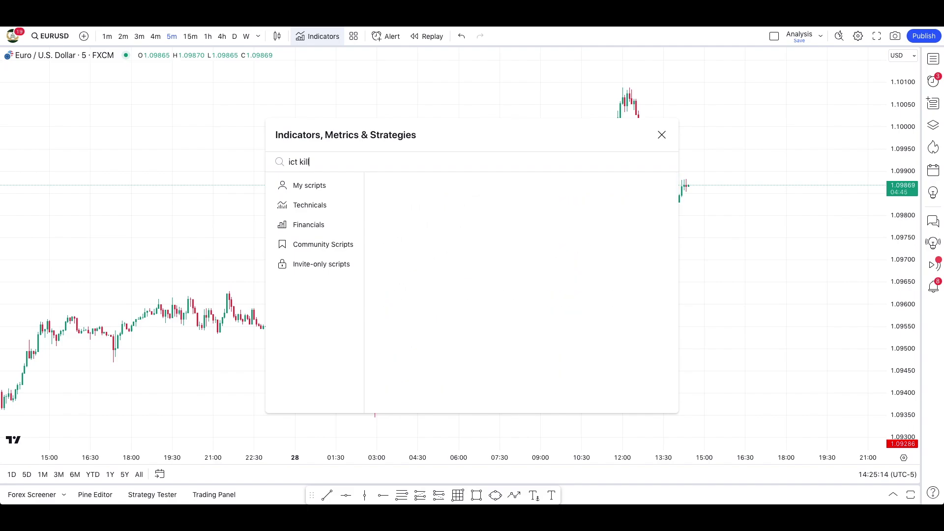
{"action": "type", "text": "zone"}
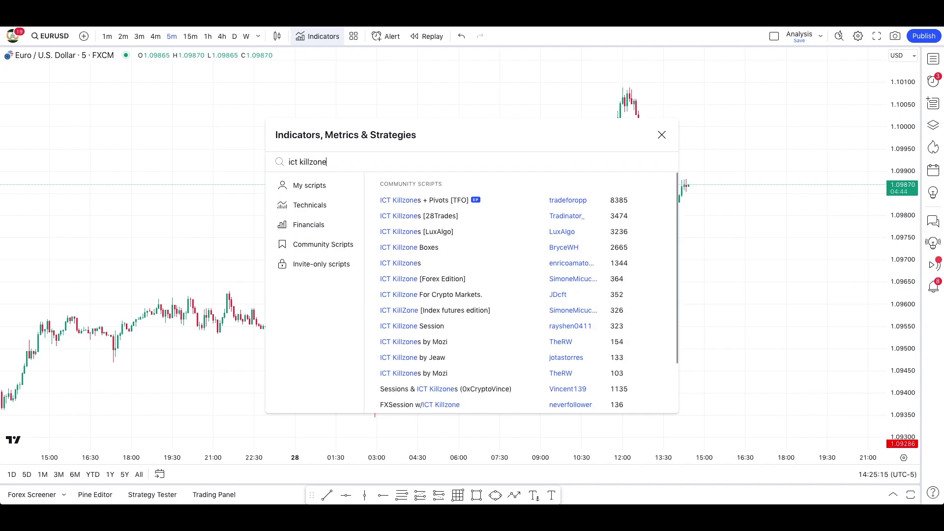
{"action": "left_click", "coordinate": [426, 199]}
{"action": "key", "text": "Escape"}
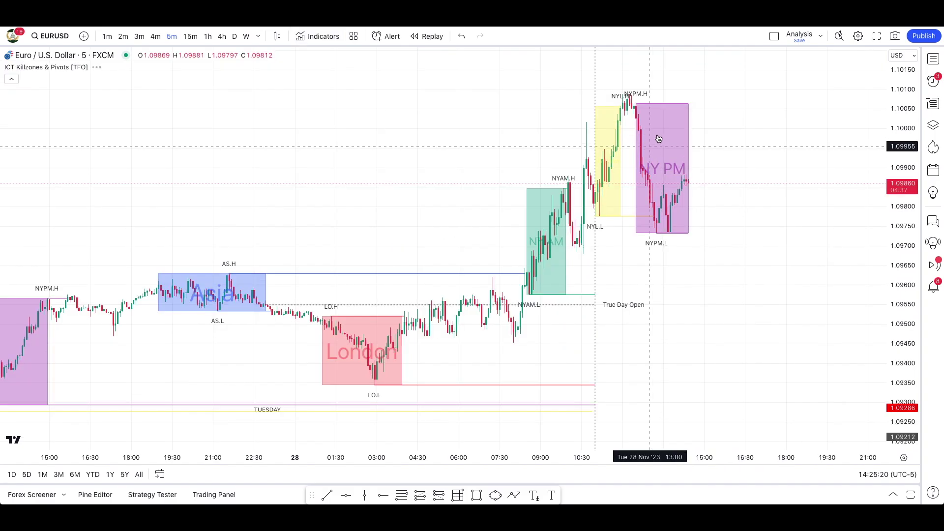
{"action": "scroll", "coordinate": [552, 220], "scroll_direction": "up", "scroll_amount": 2}
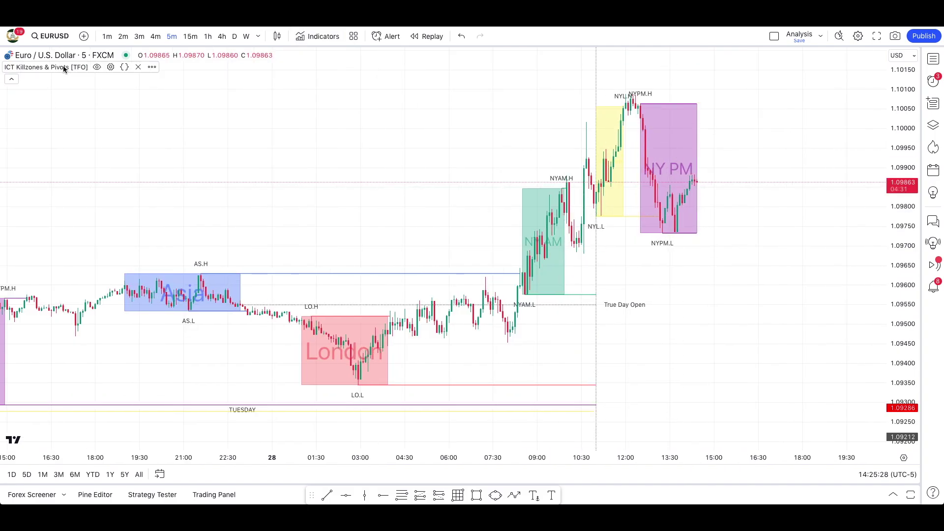
{"action": "left_click", "coordinate": [111, 68]}
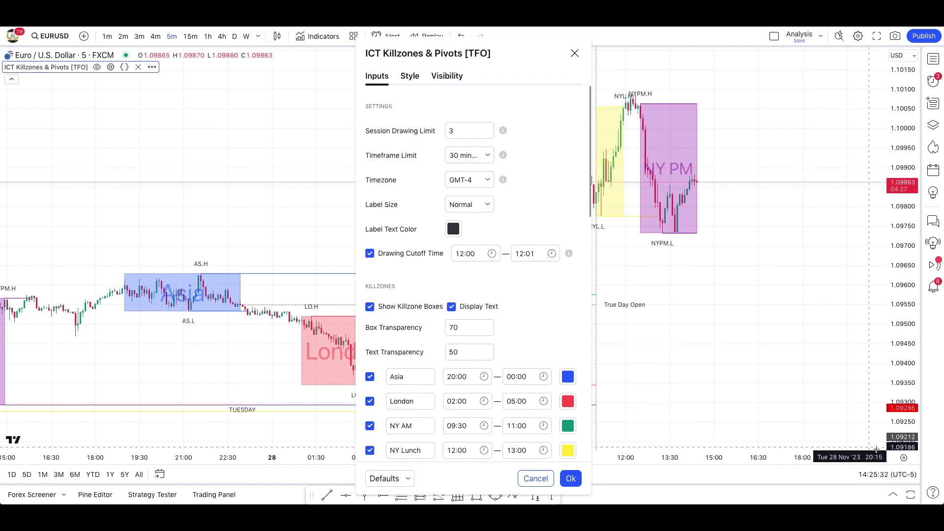
- Change the killzone indicator's Timezone from GMT-4 to GMT-5 and show its Style settings
{"action": "left_click", "coordinate": [890, 475]}
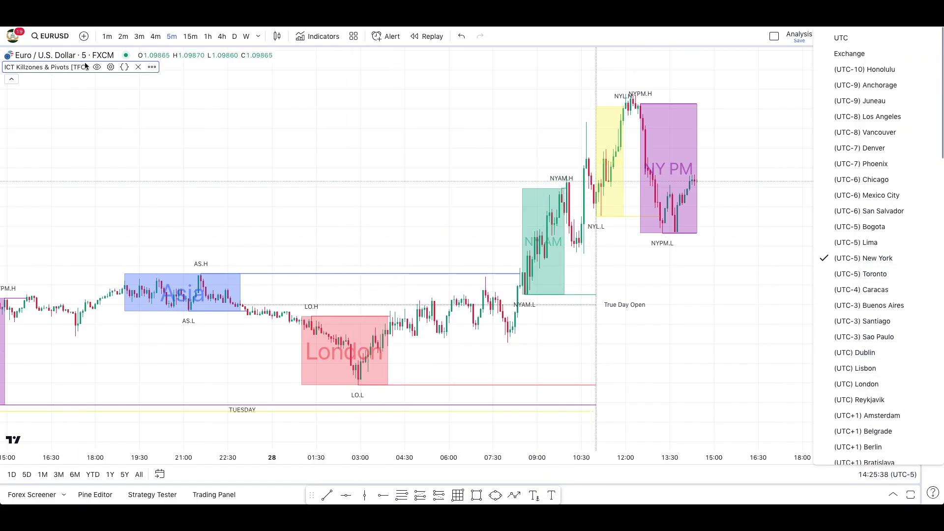
{"action": "left_click", "coordinate": [110, 67]}
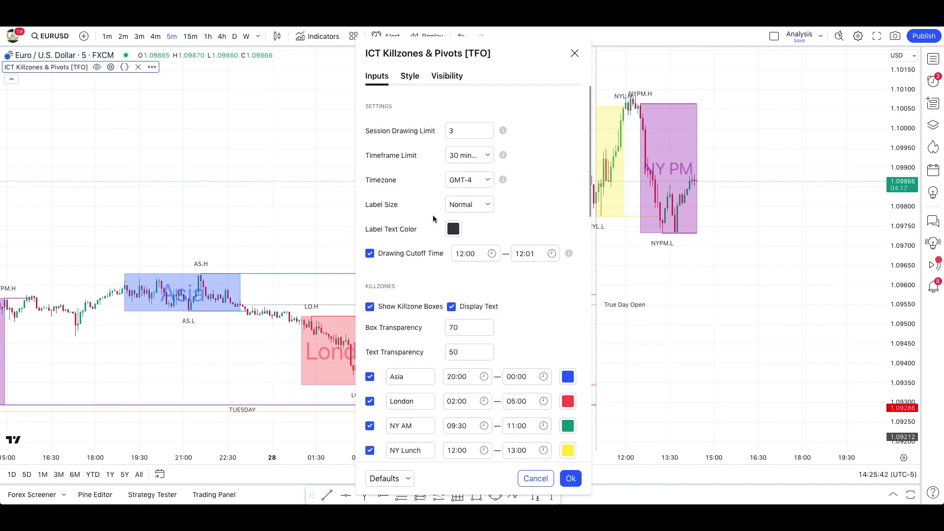
{"action": "scroll", "coordinate": [520, 187], "scroll_direction": "down", "scroll_amount": 1}
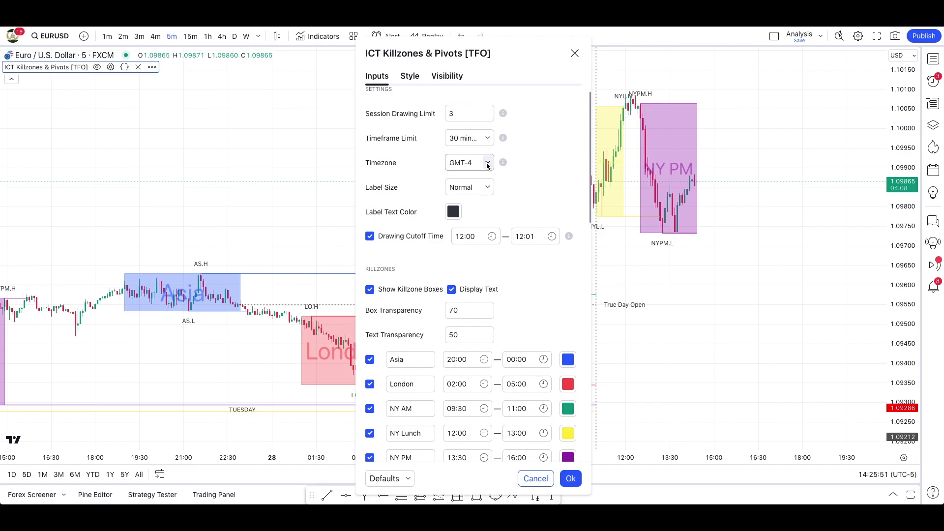
{"action": "left_click", "coordinate": [486, 164]}
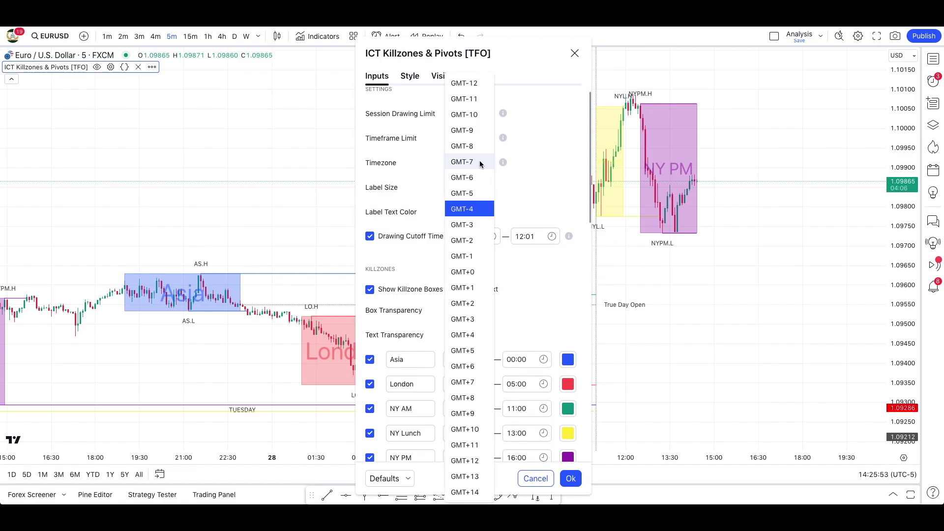
{"action": "left_click", "coordinate": [463, 194]}
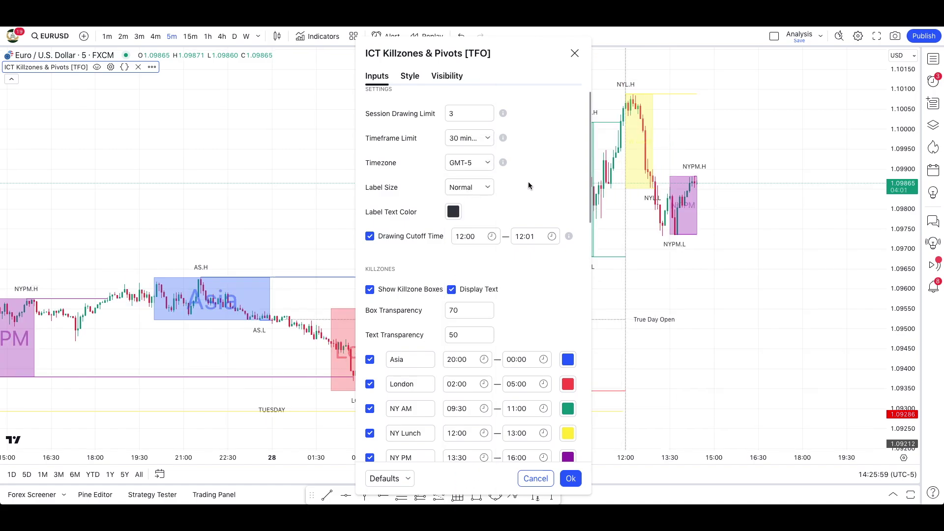
{"action": "scroll", "coordinate": [528, 182], "scroll_direction": "down", "scroll_amount": 1}
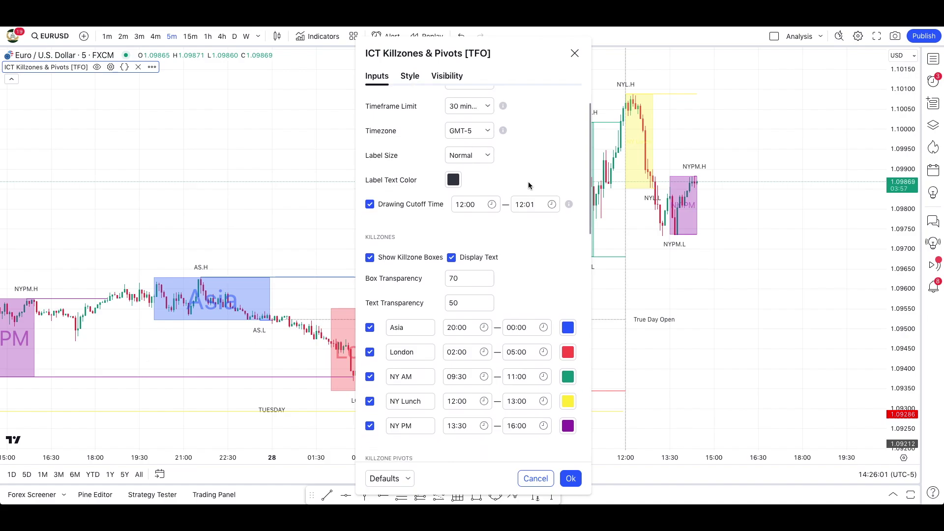
{"action": "scroll", "coordinate": [528, 184], "scroll_direction": "up", "scroll_amount": 1}
{"action": "left_click", "coordinate": [410, 76]}
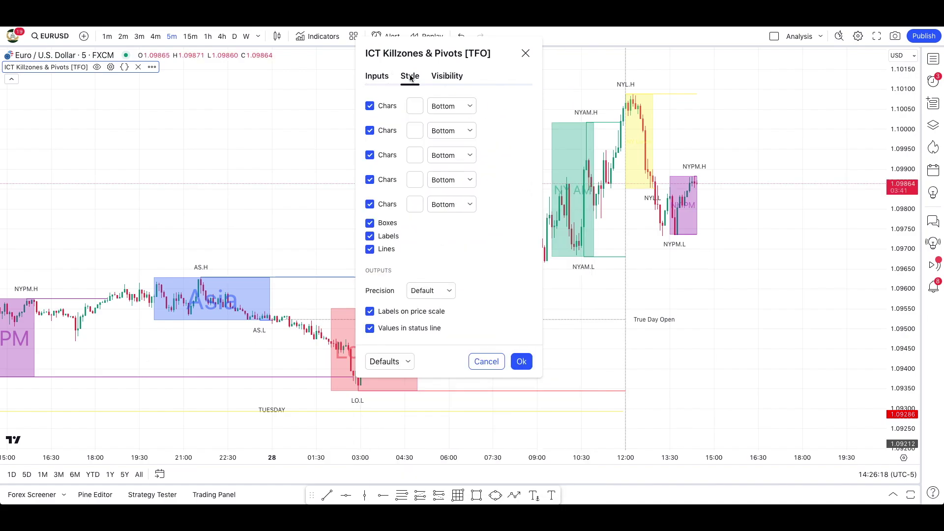
- Uncheck Labels in the Style settings and return to the Inputs session rows
{"action": "left_click", "coordinate": [370, 236]}
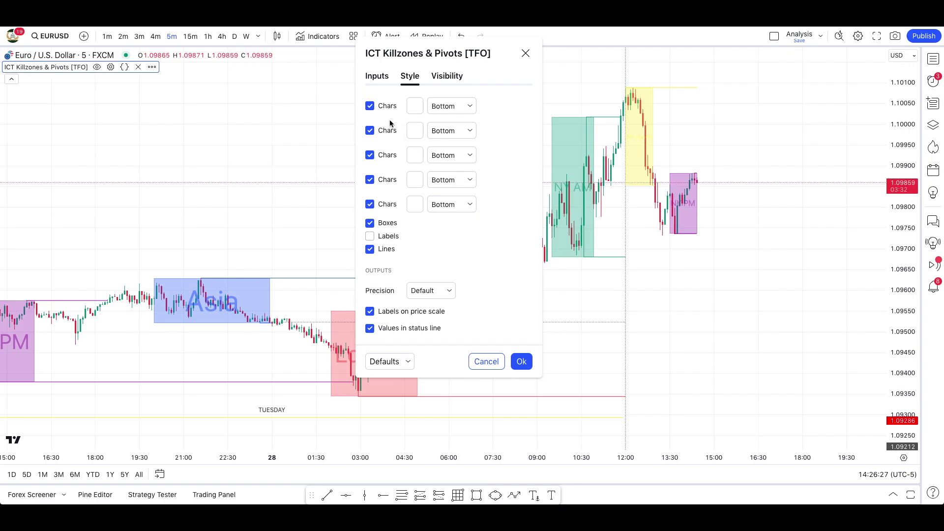
{"action": "left_click", "coordinate": [383, 80]}
{"action": "scroll", "coordinate": [500, 202], "scroll_direction": "down", "scroll_amount": 3}
{"action": "scroll", "coordinate": [501, 199], "scroll_direction": "down", "scroll_amount": 2}
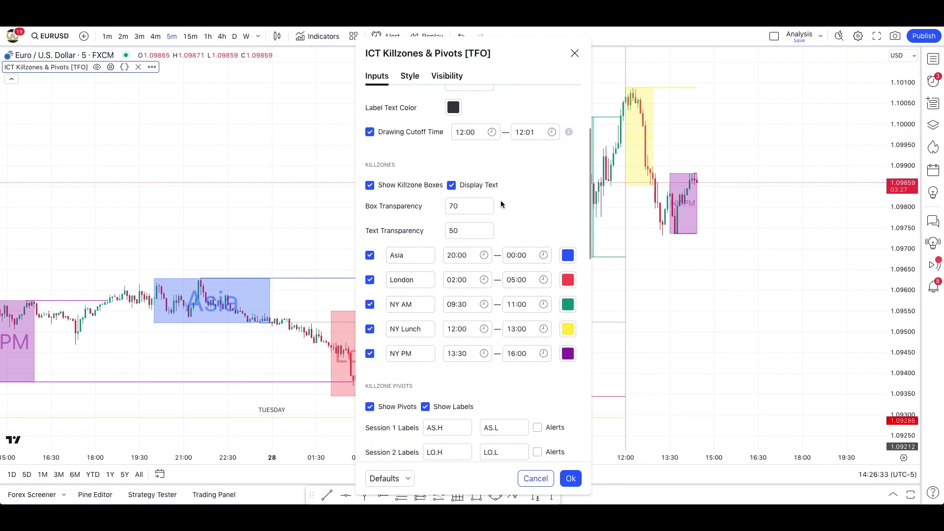
- Set the NY AM session to start at 07:00 and end at 12:01
{"action": "scroll", "coordinate": [535, 197], "scroll_direction": "down", "scroll_amount": 1}
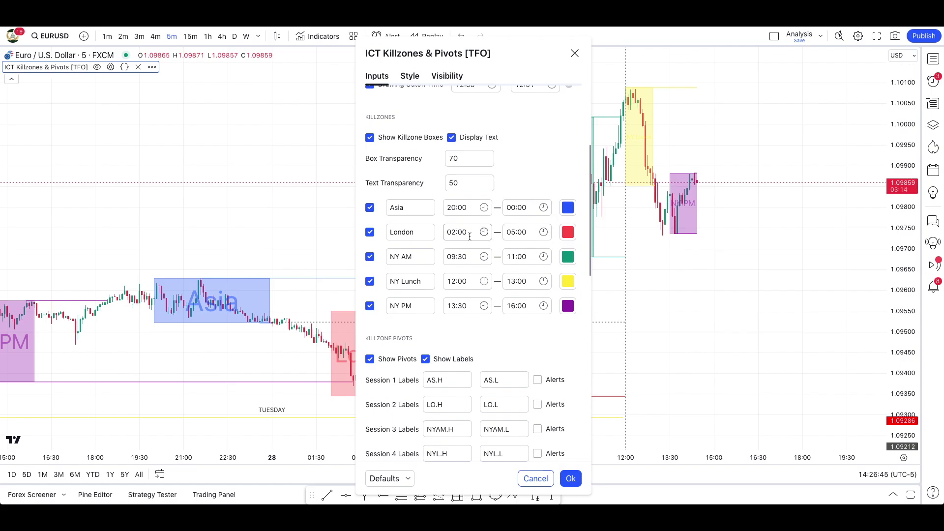
{"action": "scroll", "coordinate": [508, 236], "scroll_direction": "down", "scroll_amount": 1}
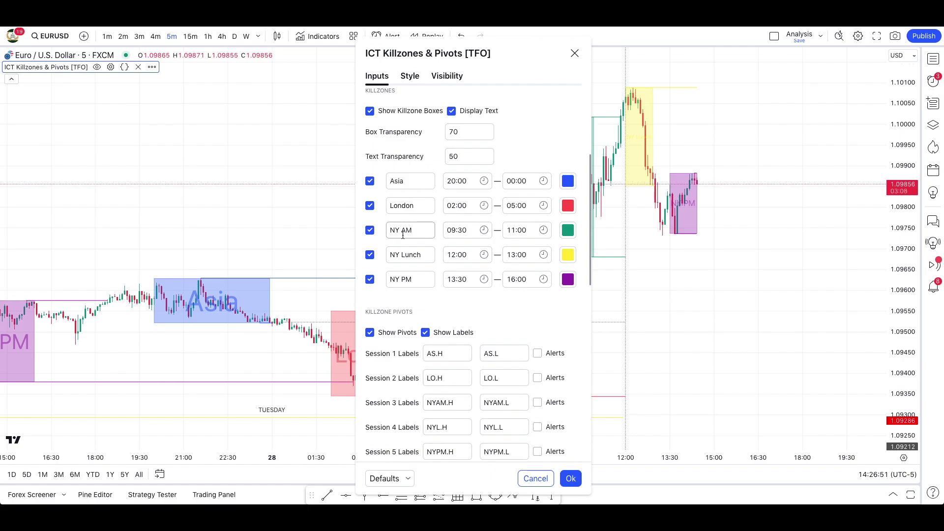
{"action": "left_click", "coordinate": [463, 231]}
{"action": "scroll", "coordinate": [467, 280], "scroll_direction": "up", "scroll_amount": 3}
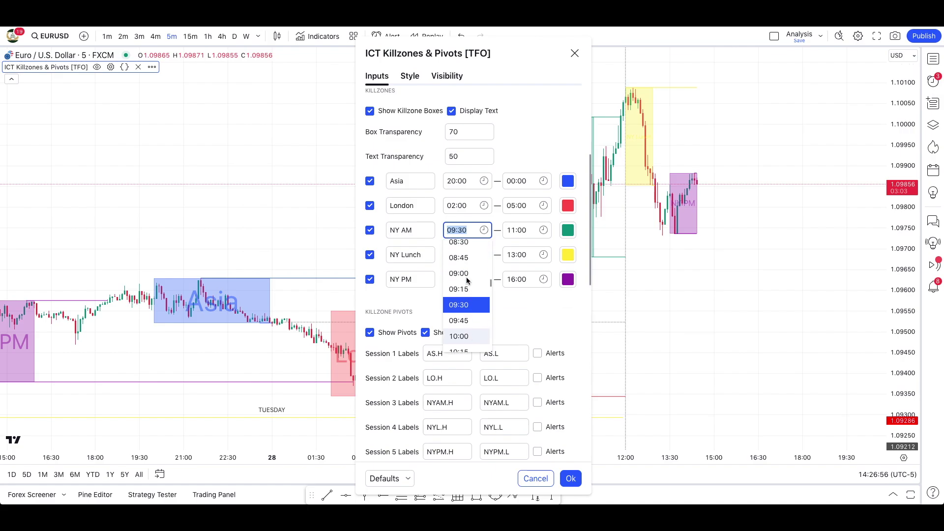
{"action": "left_click", "coordinate": [466, 265]}
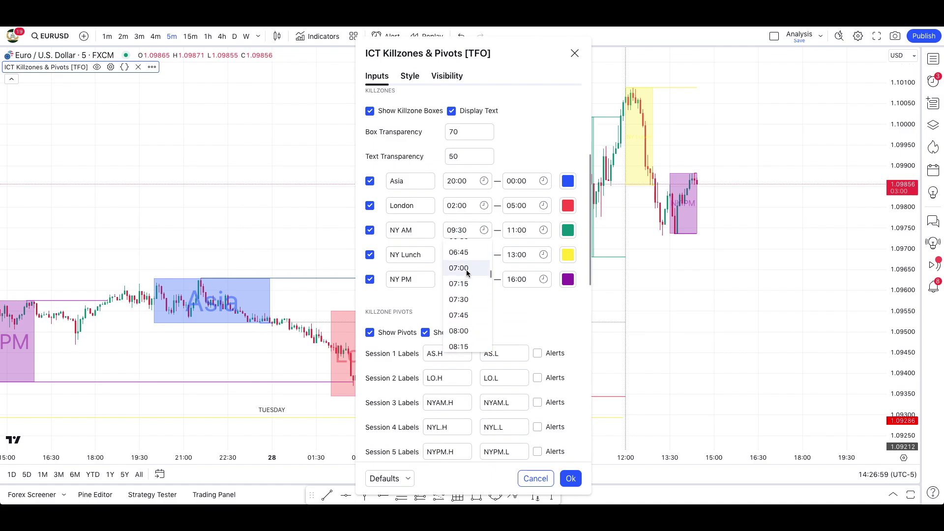
{"action": "left_click", "coordinate": [526, 230]}
{"action": "type", "text": "12:0"}
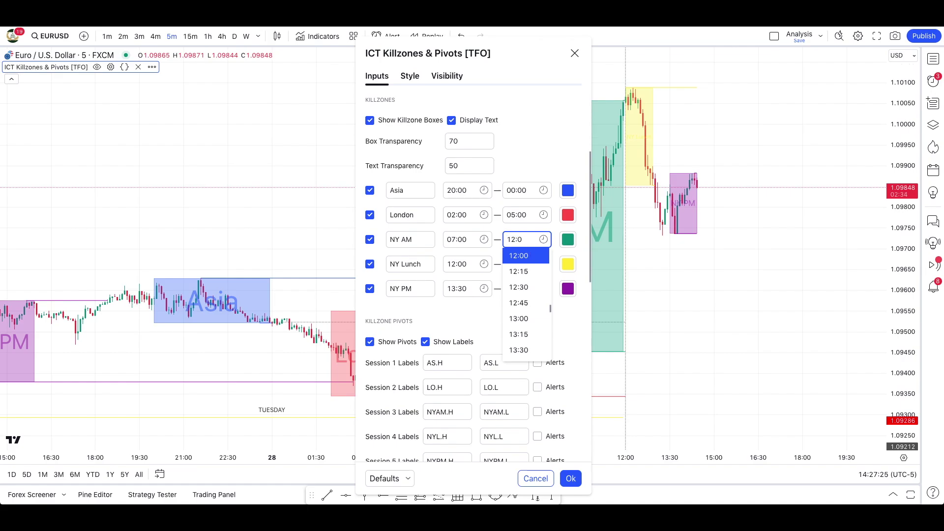
{"action": "type", "text": "01"}
{"action": "key", "text": "Return"}
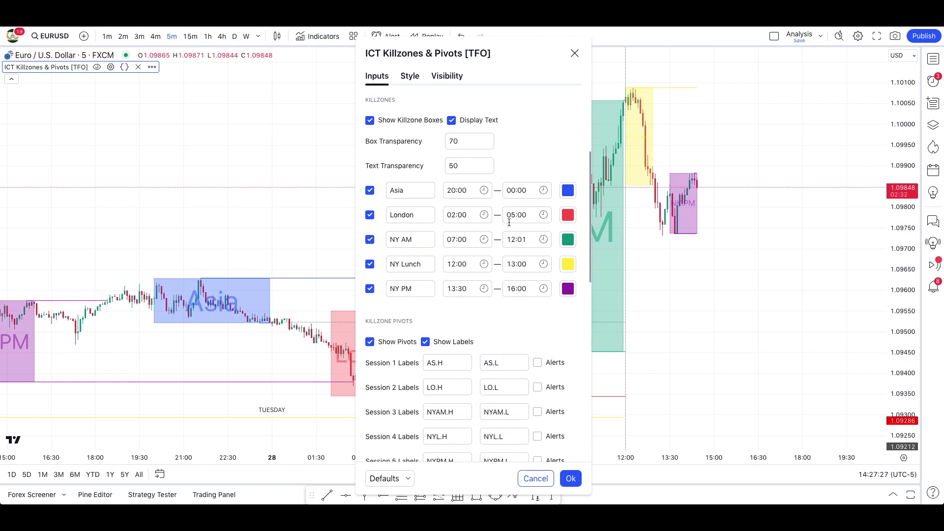
- Change the NY AM start time to 08:30
{"action": "scroll", "coordinate": [512, 222], "scroll_direction": "down", "scroll_amount": 1}
{"action": "left_click", "coordinate": [455, 222]}
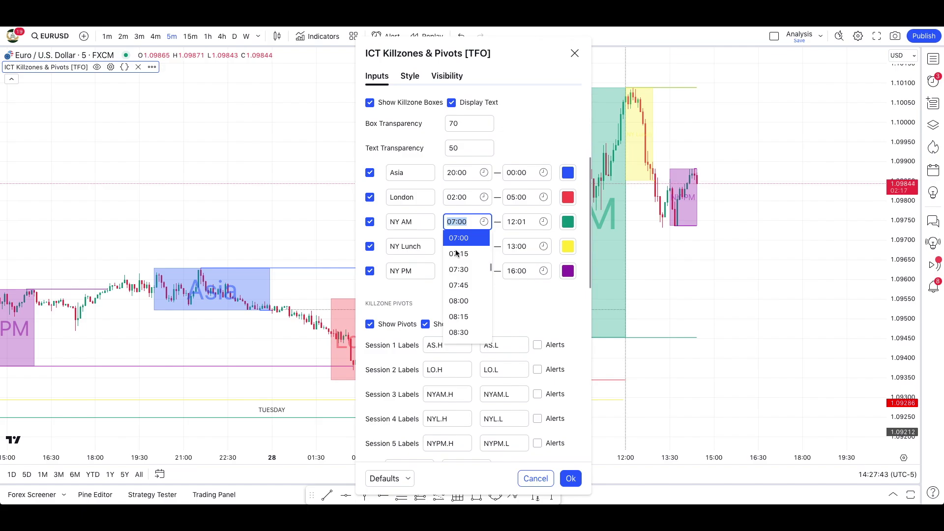
{"action": "scroll", "coordinate": [457, 275], "scroll_direction": "down", "scroll_amount": 2}
{"action": "left_click", "coordinate": [459, 299]}
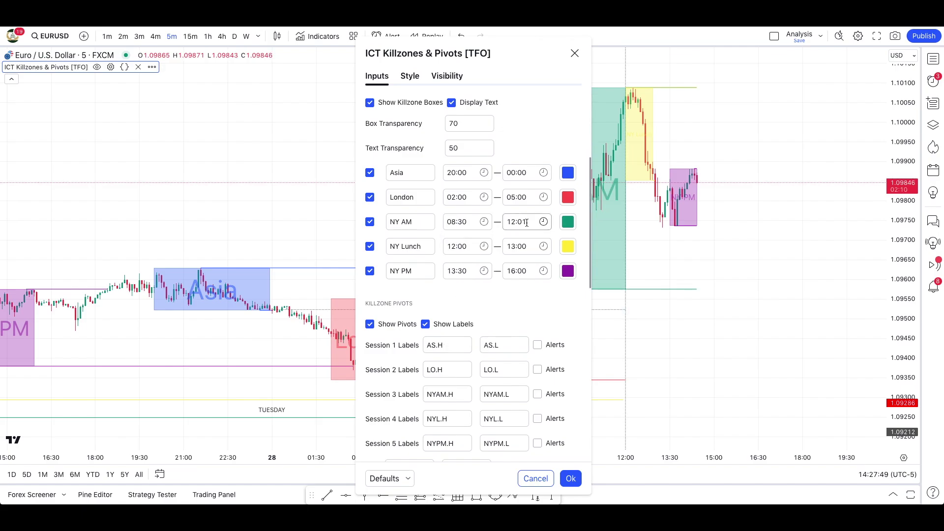
{"action": "scroll", "coordinate": [527, 222], "scroll_direction": "down", "scroll_amount": 5}
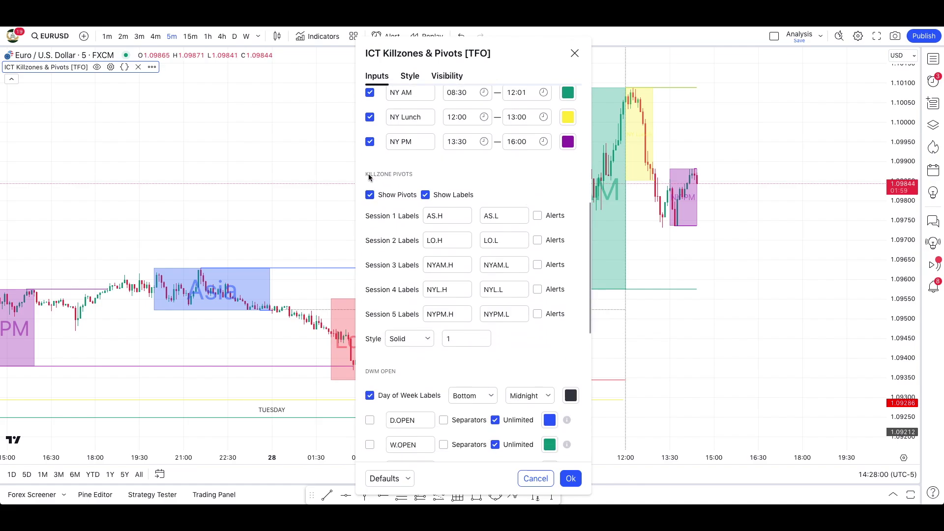
- Turn off the killzone pivots and the True Day Open line
{"action": "left_click", "coordinate": [369, 194]}
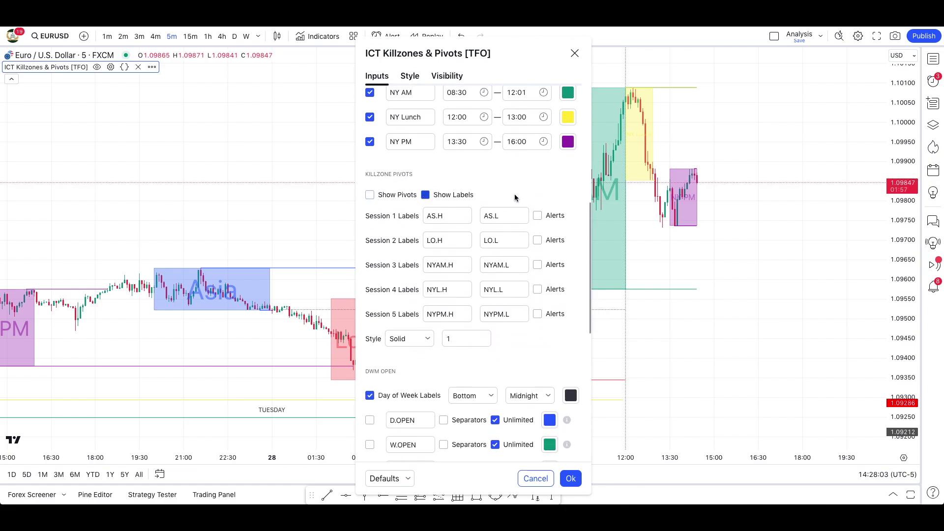
{"action": "scroll", "coordinate": [528, 197], "scroll_direction": "down", "scroll_amount": 9}
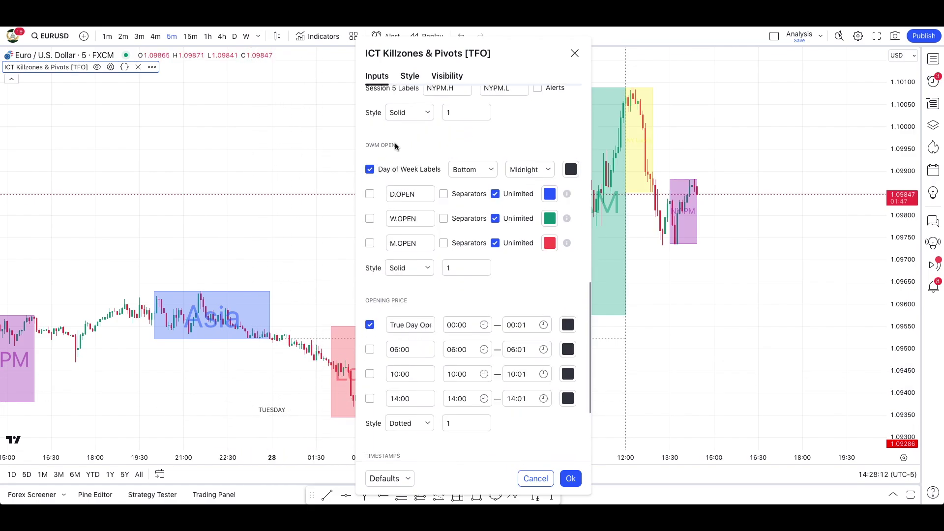
{"action": "scroll", "coordinate": [371, 171], "scroll_direction": "down", "scroll_amount": 5}
{"action": "left_click", "coordinate": [370, 188]}
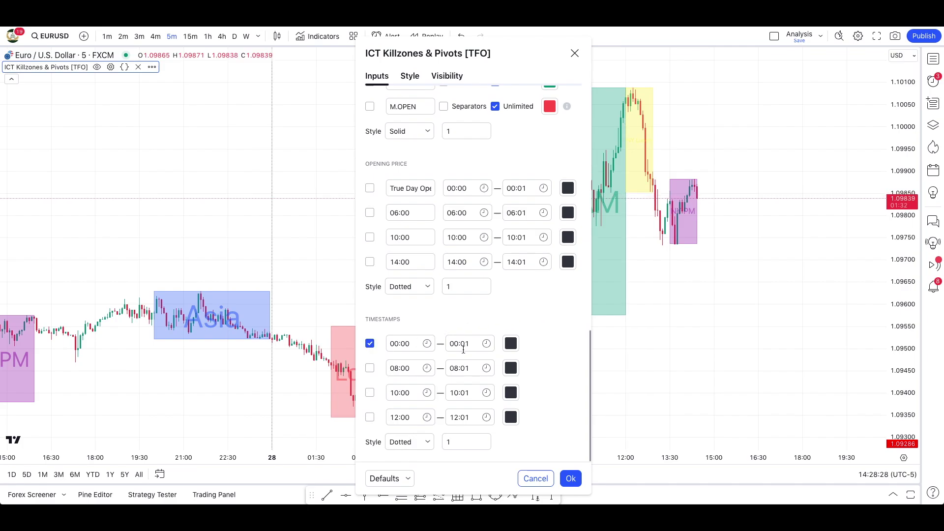
- Set the Timestamps line style to Solid
{"action": "left_click", "coordinate": [418, 439]}
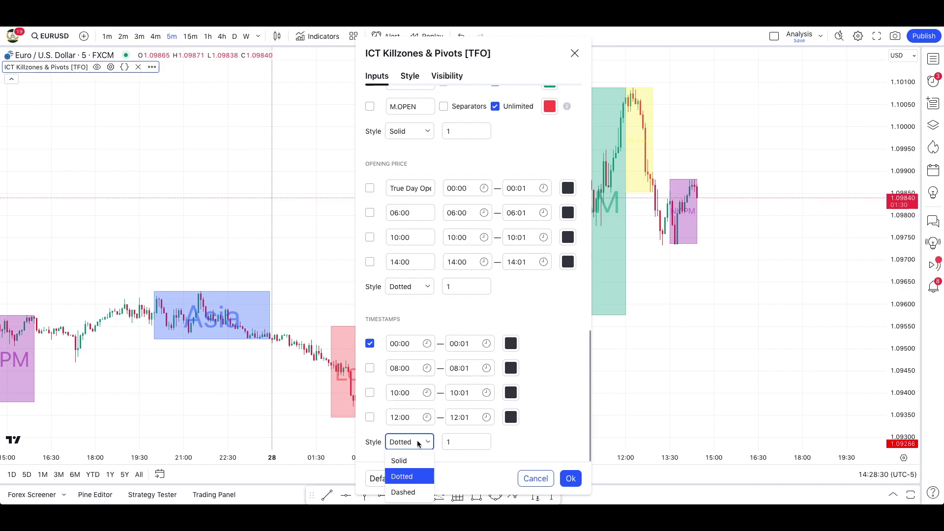
{"action": "left_click", "coordinate": [410, 459]}
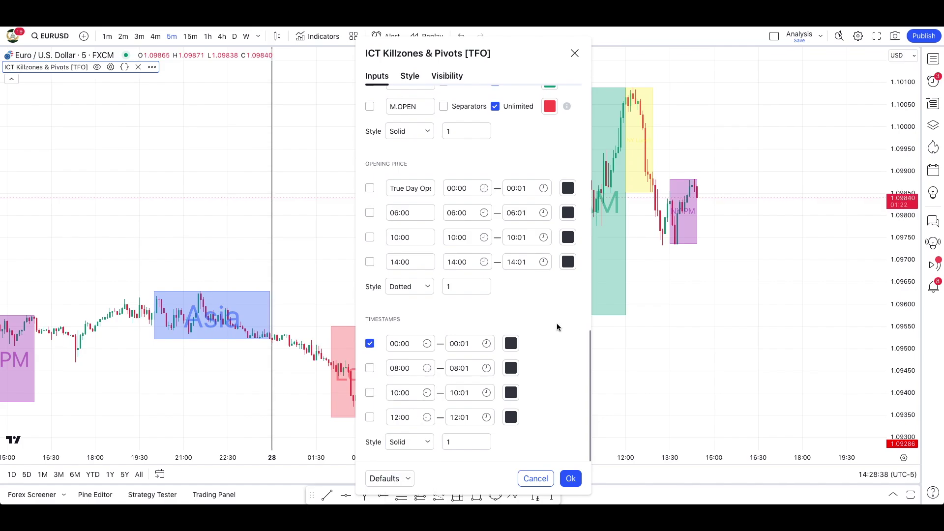
{"action": "scroll", "coordinate": [557, 323], "scroll_direction": "up", "scroll_amount": 10}
{"action": "scroll", "coordinate": [556, 323], "scroll_direction": "up", "scroll_amount": 5}
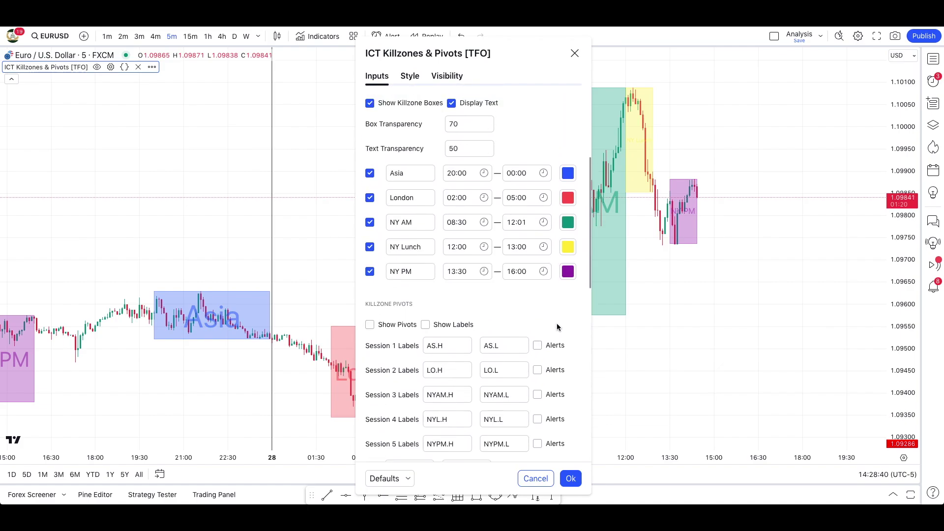
{"action": "scroll", "coordinate": [557, 323], "scroll_direction": "up", "scroll_amount": 2}
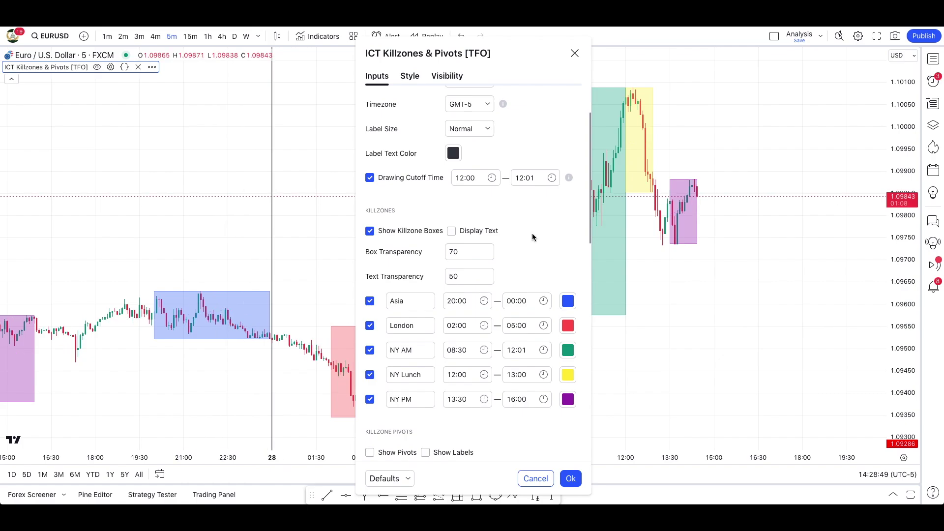
- Colour Asia light blue and London light pink, and give the remaining sessions including NY PM pale shades
{"action": "scroll", "coordinate": [531, 235], "scroll_direction": "down", "scroll_amount": 3}
{"action": "left_click", "coordinate": [569, 236]}
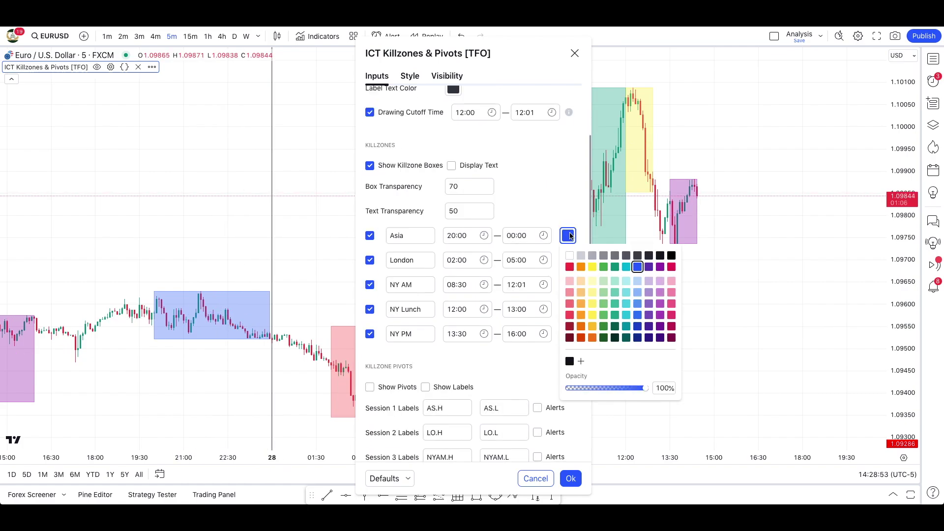
{"action": "left_click", "coordinate": [637, 281]}
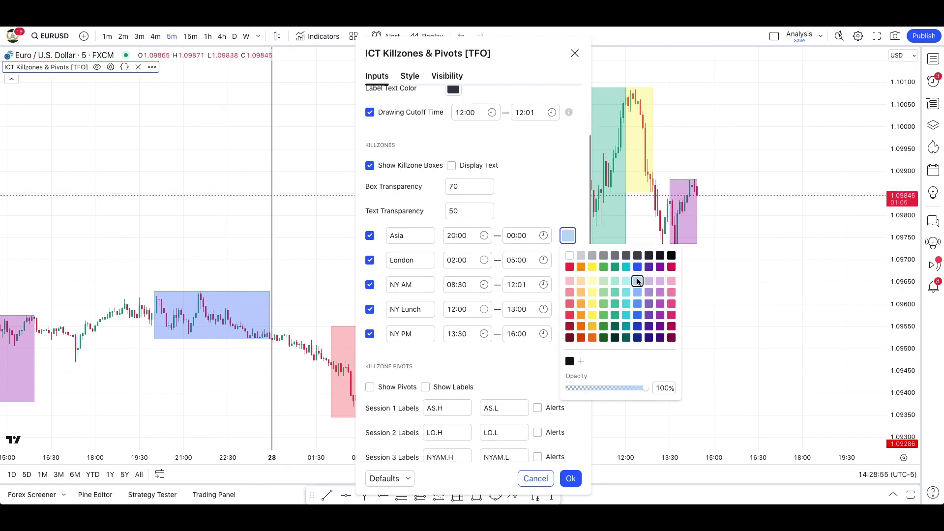
{"action": "left_click", "coordinate": [566, 203]}
{"action": "left_click", "coordinate": [571, 262]}
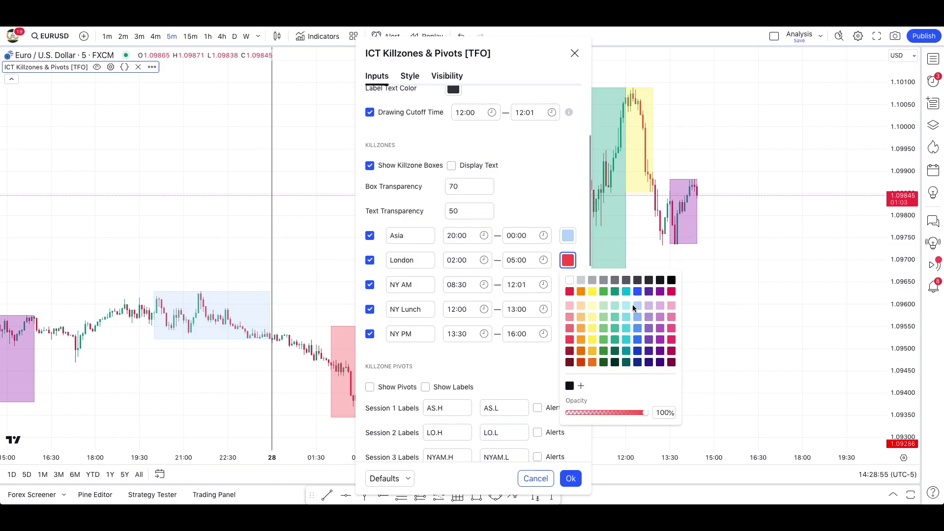
{"action": "left_click", "coordinate": [570, 305]}
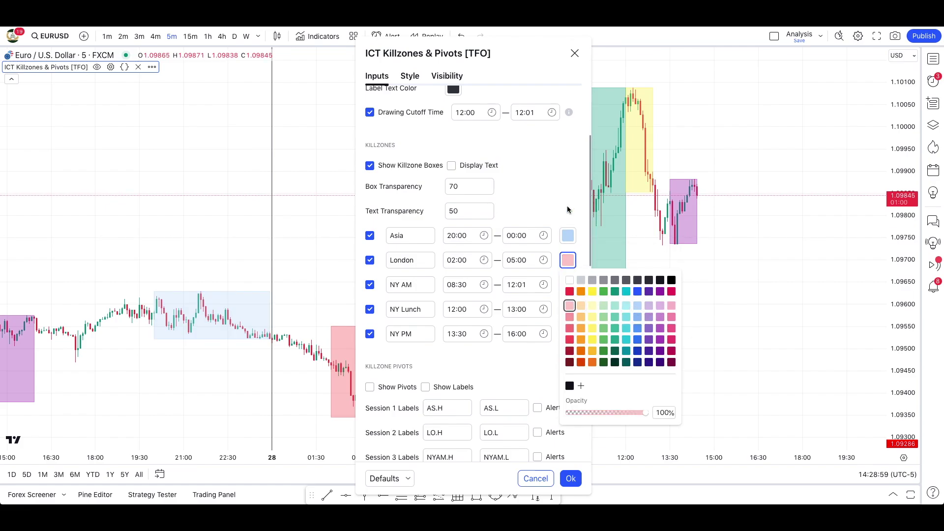
{"action": "left_click", "coordinate": [564, 202]}
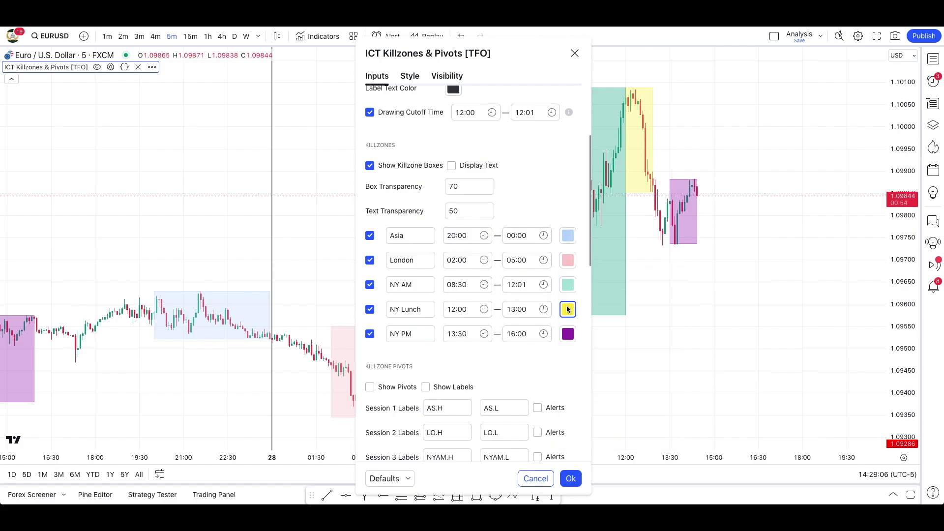
{"action": "left_click", "coordinate": [568, 334]}
{"action": "left_click", "coordinate": [551, 204]}
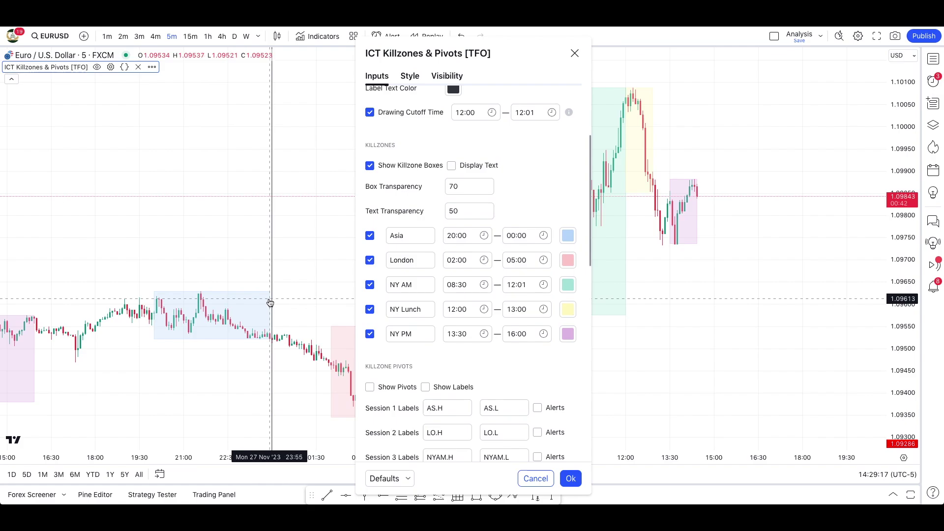
- Change the Asia session end time from 00:00 to 00:01 and apply the settings with Ok
{"action": "left_click", "coordinate": [528, 235]}
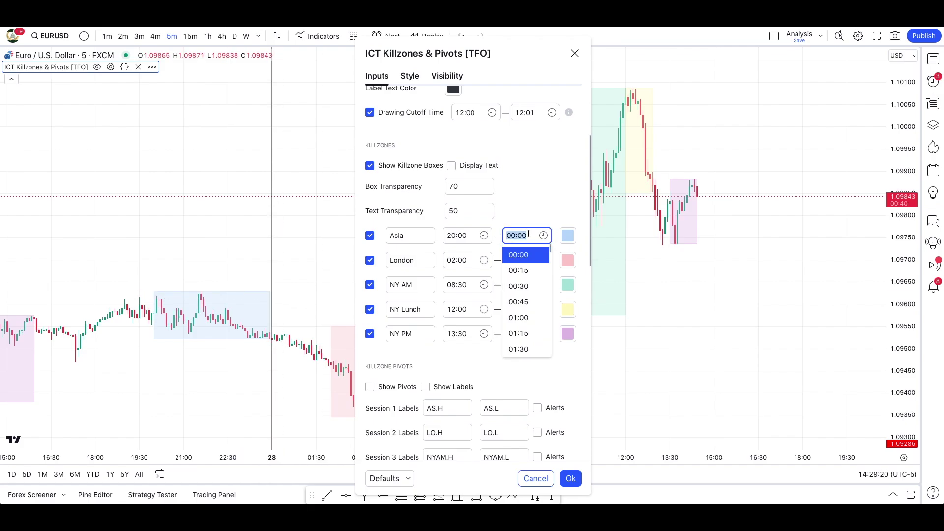
{"action": "key", "text": "BackSpace"}
{"action": "type", "text": "1"}
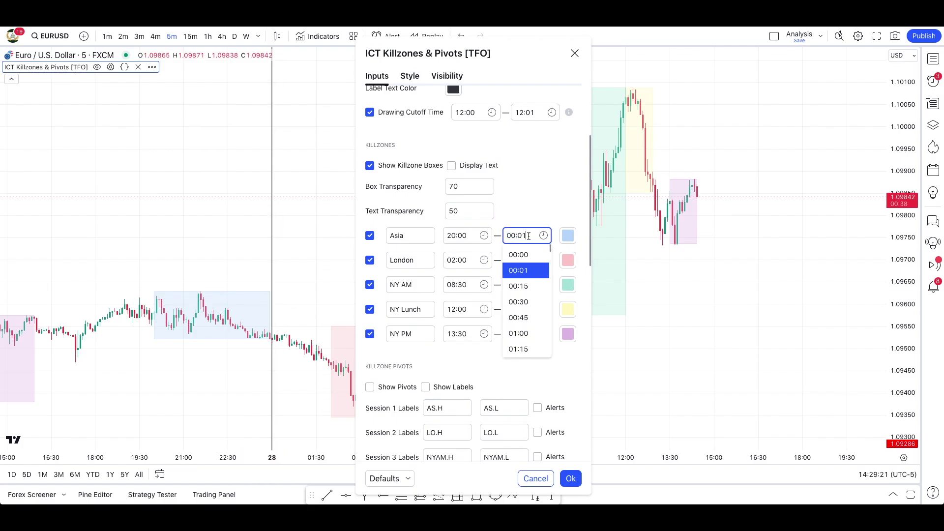
{"action": "left_click", "coordinate": [570, 478]}
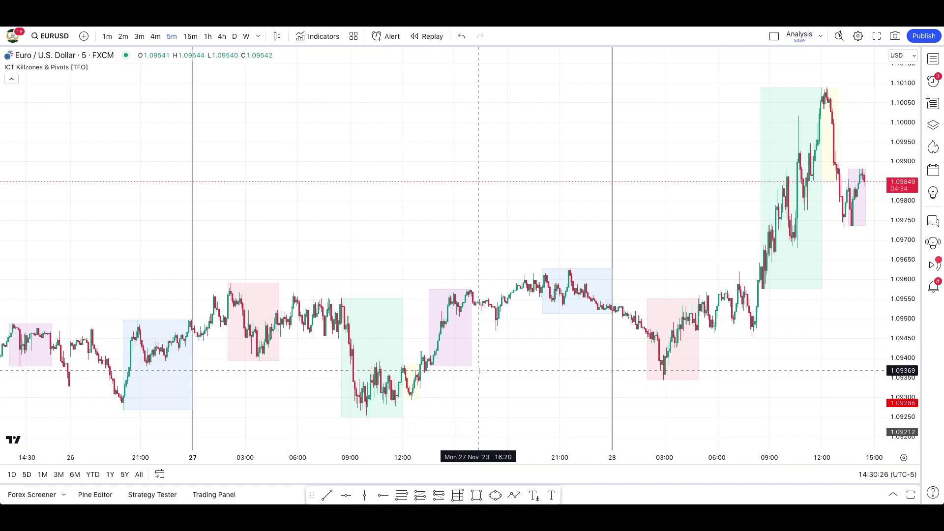
- Shift the EURUSD chart to show the latest bars from the 27th and 28th
{"action": "scroll", "coordinate": [478, 370], "scroll_direction": "right", "scroll_amount": 5}
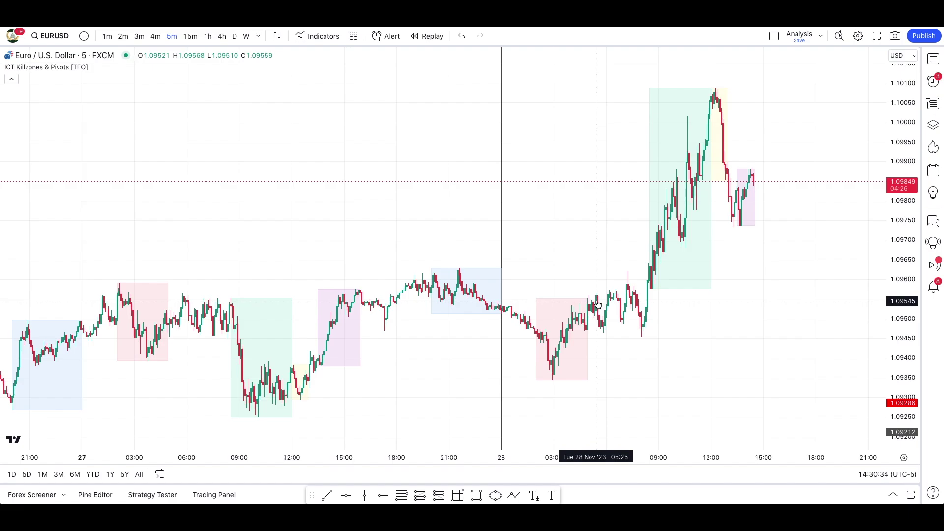
{"action": "left_click_drag", "start_coordinate": [596, 301], "coordinate": [573, 309]}
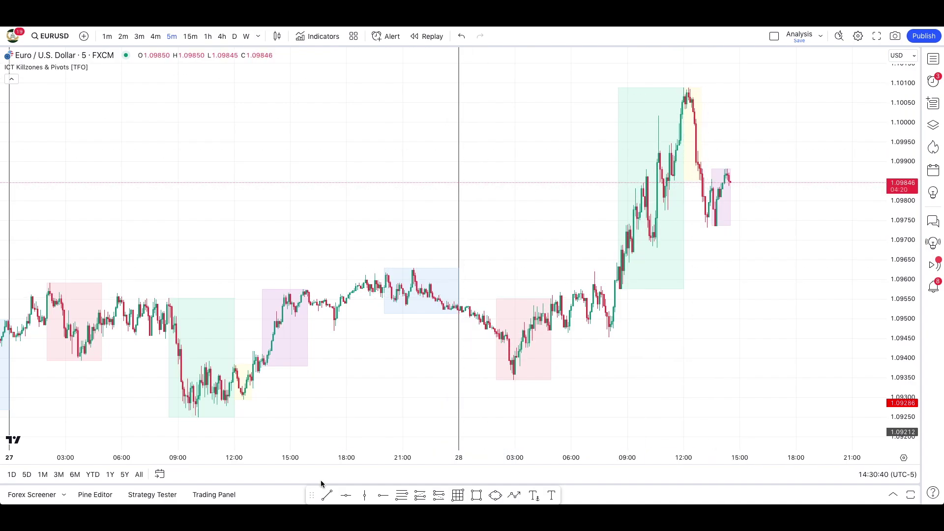
{"action": "left_click", "coordinate": [384, 495]}
- Draw horizontal rays at the Asia high 1.09629 and the earlier Asia low 1.09269
{"action": "left_click", "coordinate": [413, 268]}
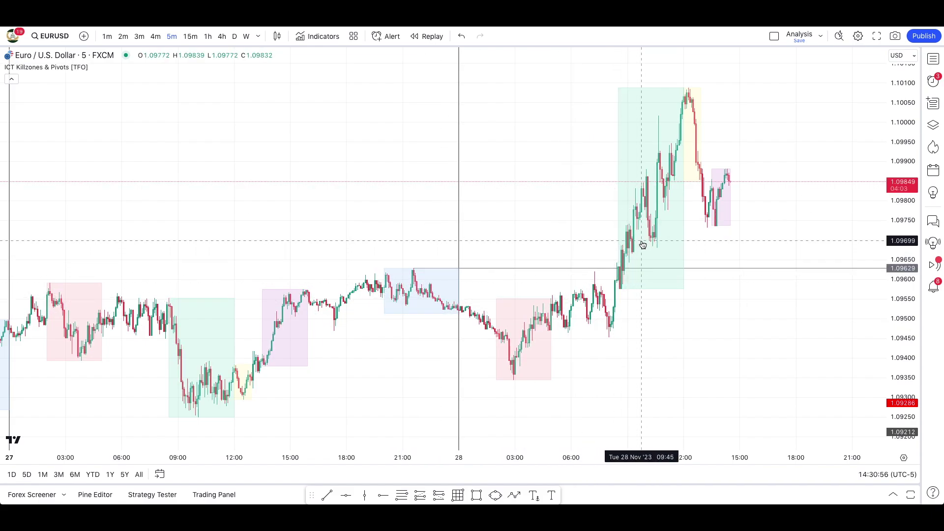
{"action": "scroll", "coordinate": [564, 264], "scroll_direction": "left", "scroll_amount": 2}
{"action": "scroll", "coordinate": [564, 265], "scroll_direction": "left", "scroll_amount": 3}
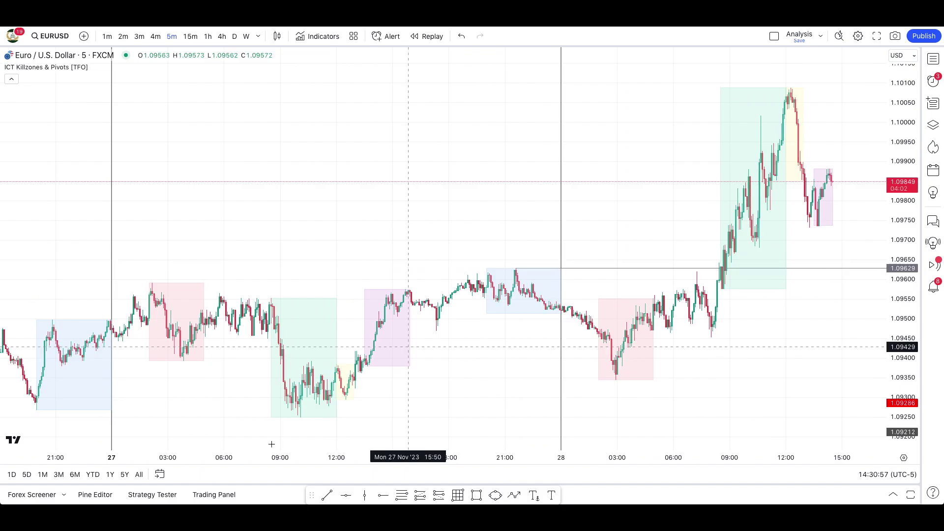
{"action": "left_click", "coordinate": [386, 498]}
{"action": "left_click", "coordinate": [36, 409]}
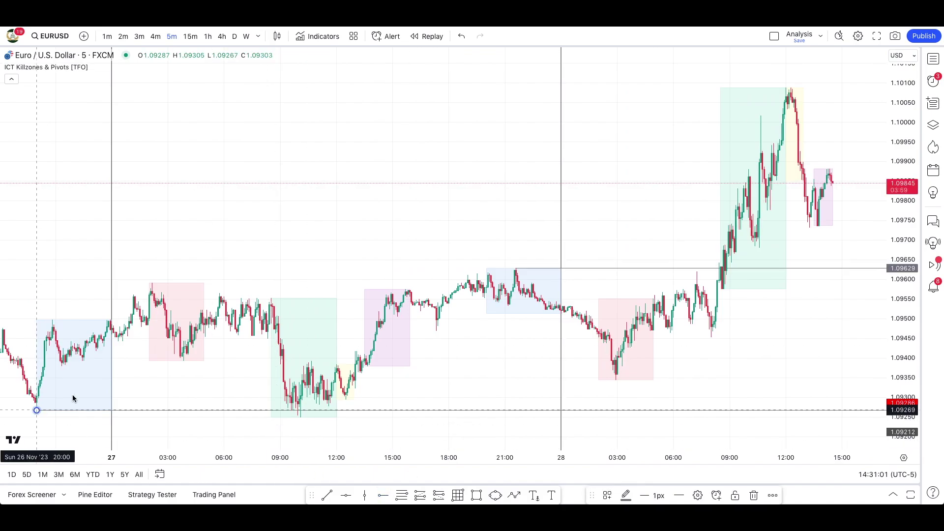
{"action": "left_click_drag", "start_coordinate": [54, 406], "coordinate": [139, 349]}
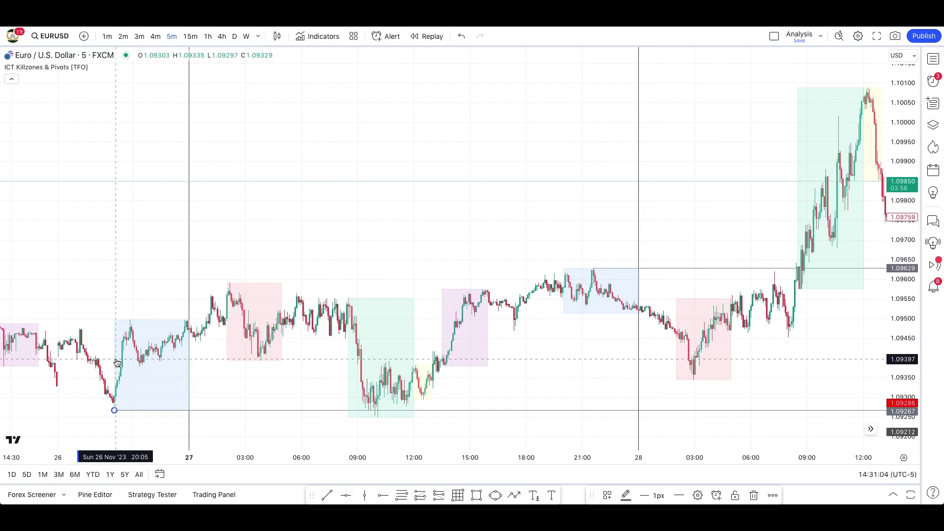